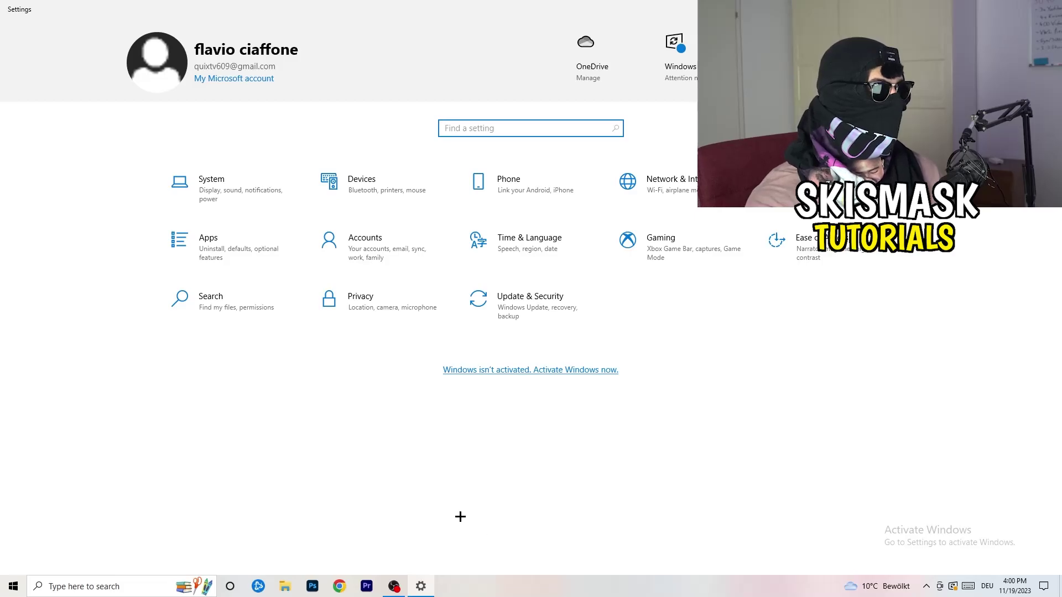
Open the Captures page of the Gaming settings and view the maximum recording length choices without changing the selection
click(689, 271)
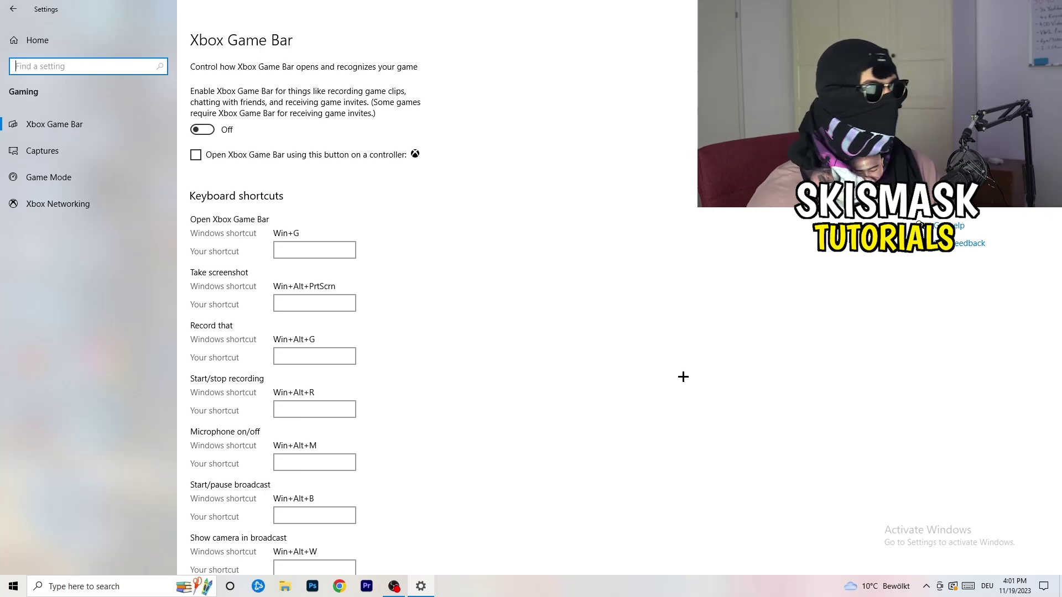
click(87, 157)
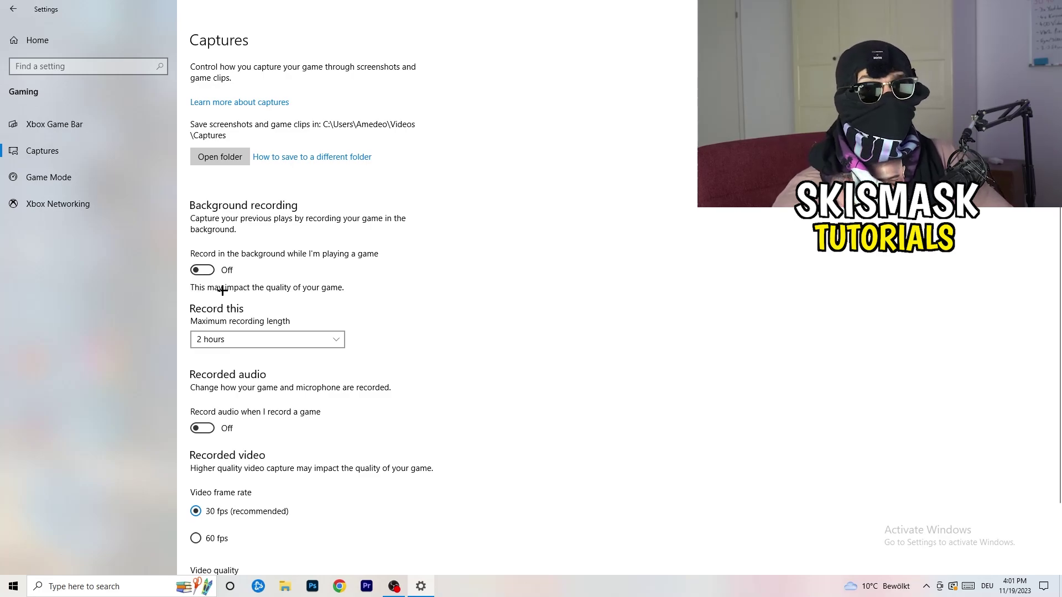
click(258, 341)
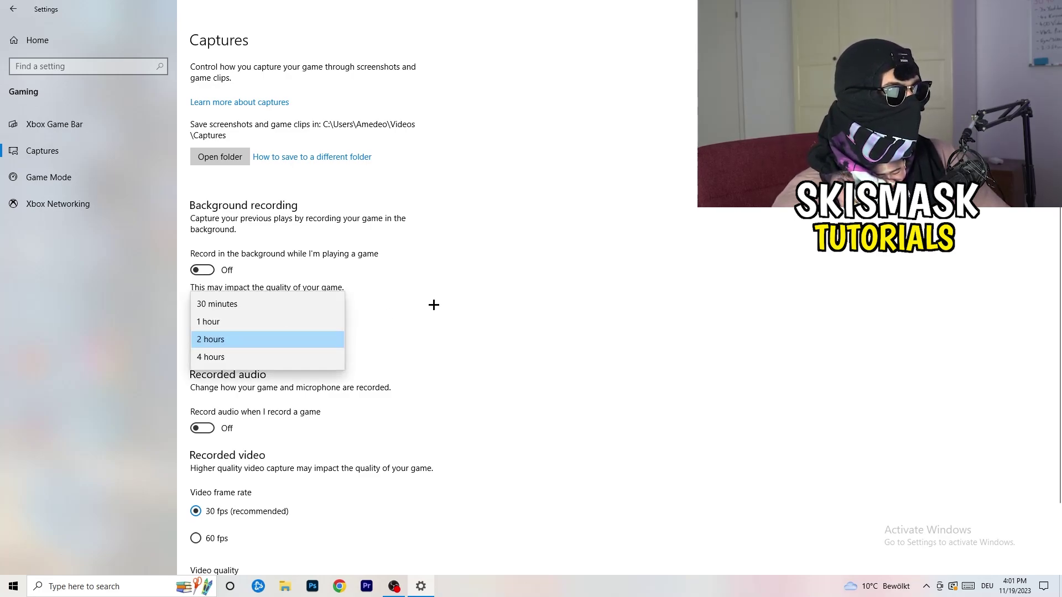
click(420, 303)
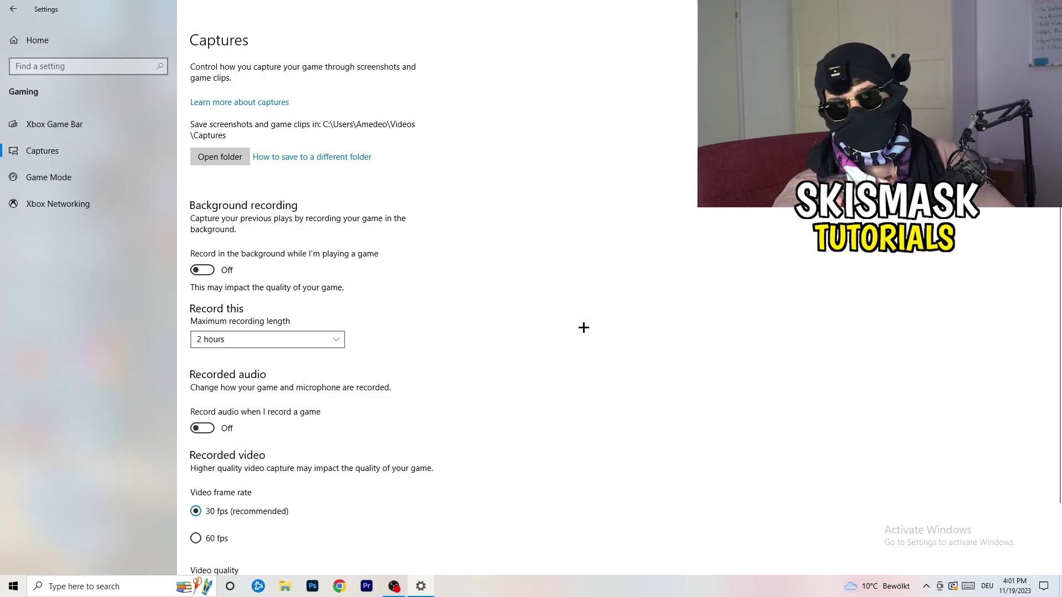
click(315, 339)
click(680, 277)
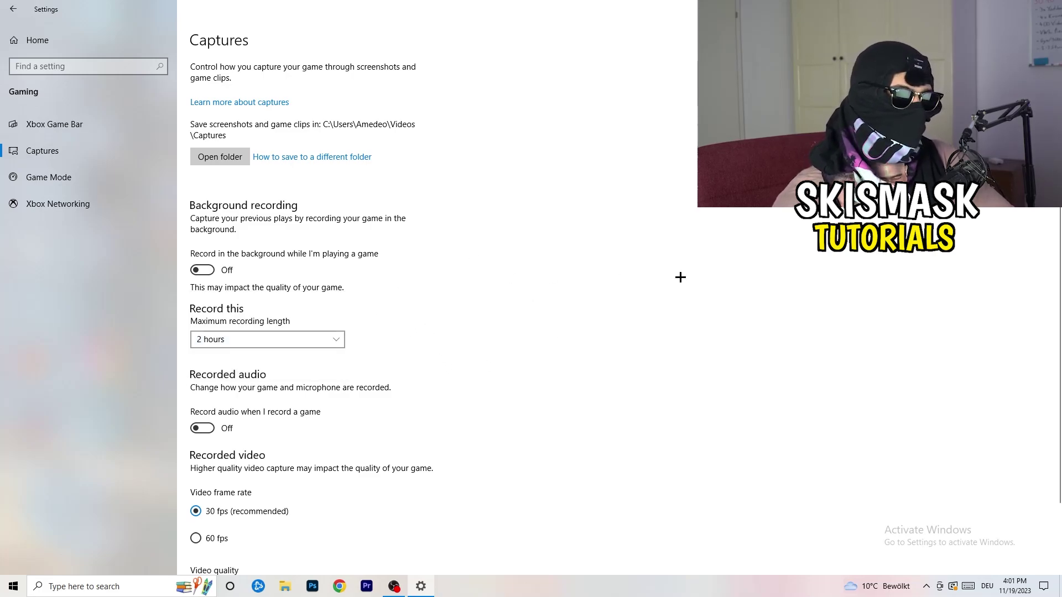
Check the recorded audio and video options and the Game Mode page, and close Settings
scroll(293, 392, down, 2)
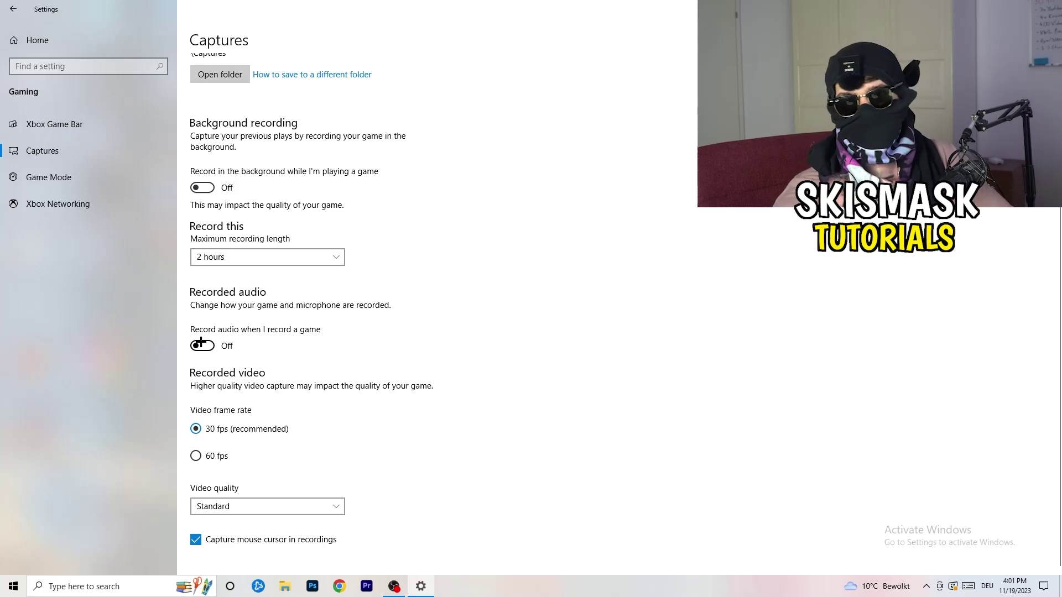
click(75, 175)
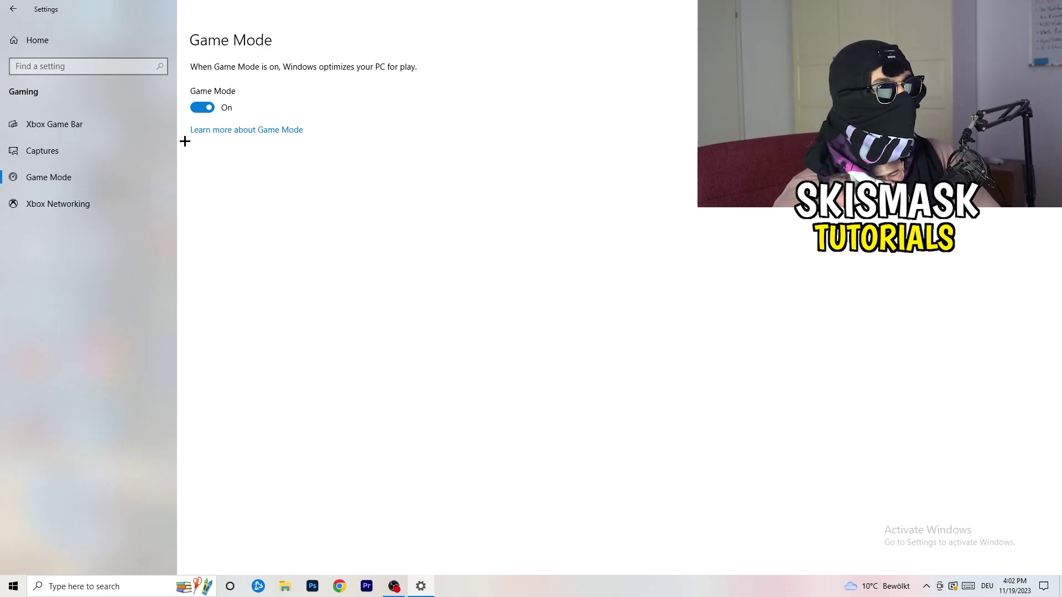
key(alt+F4)
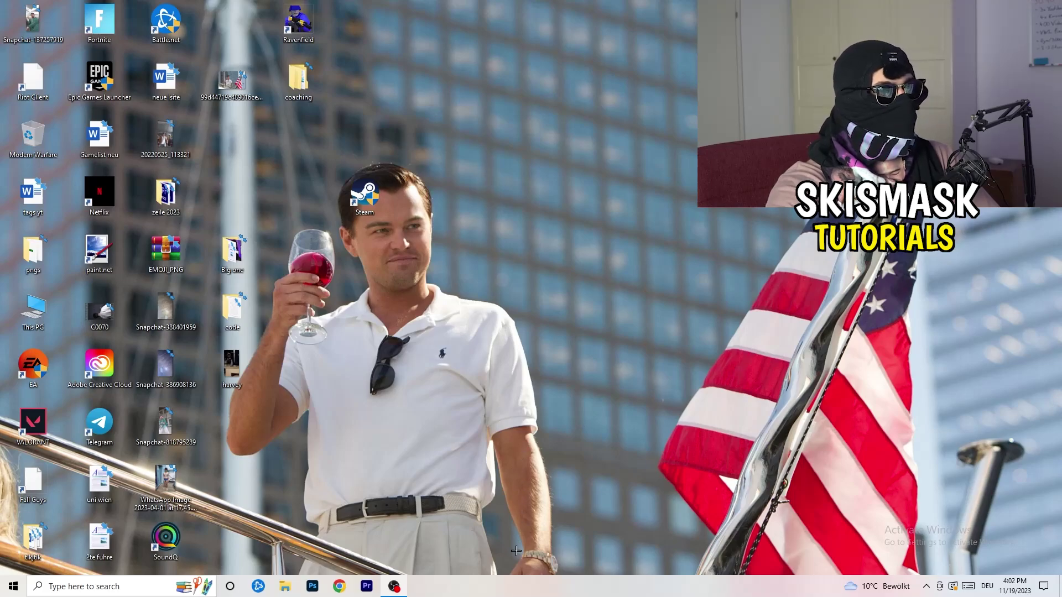
Open Task Manager and enlarge its window to fill the screen
drag(516, 584, 373, 519)
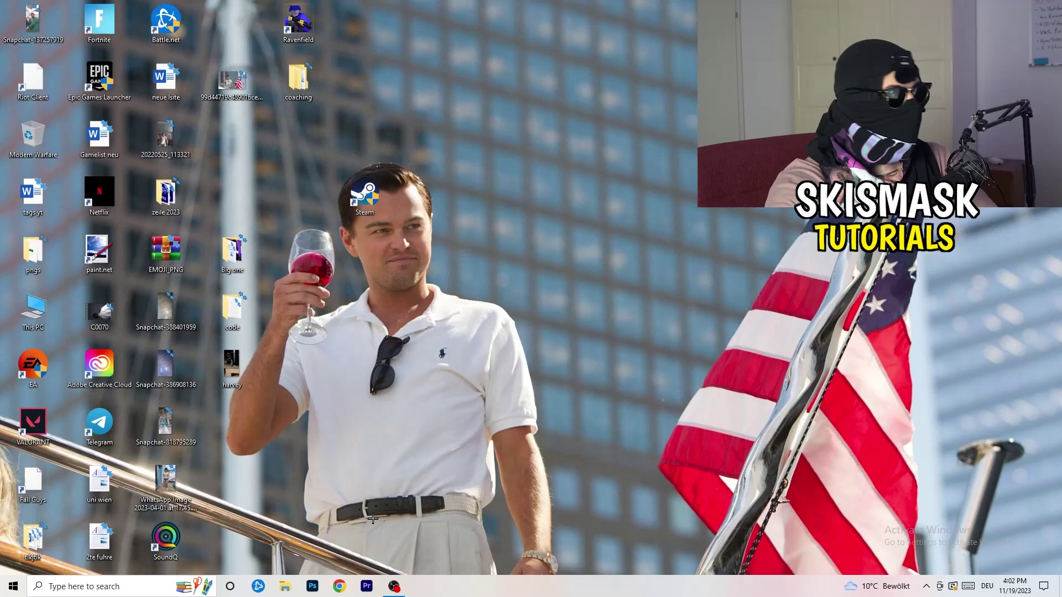
right_click(514, 587)
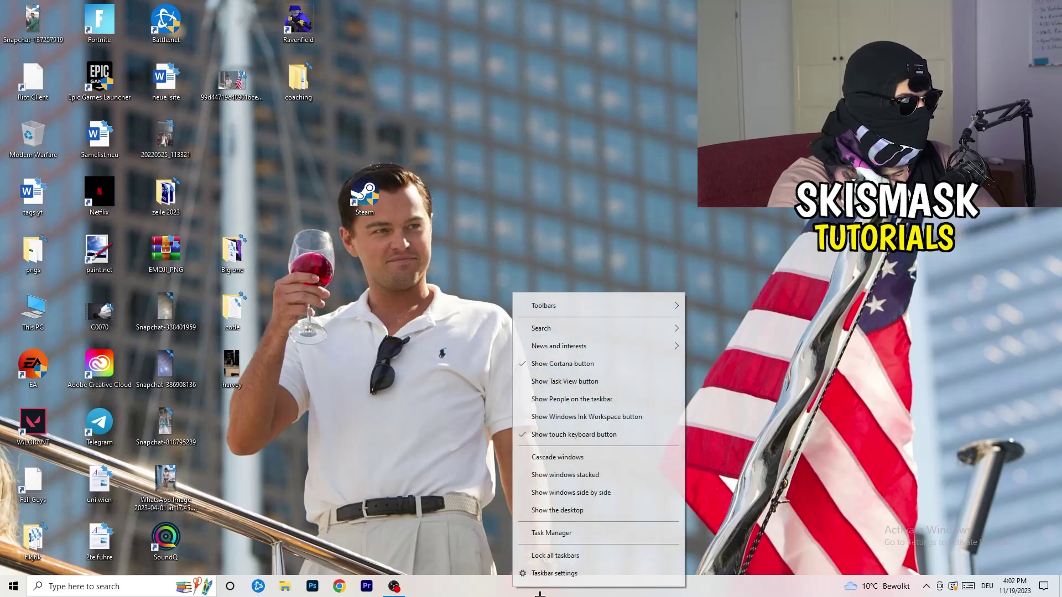
click(571, 534)
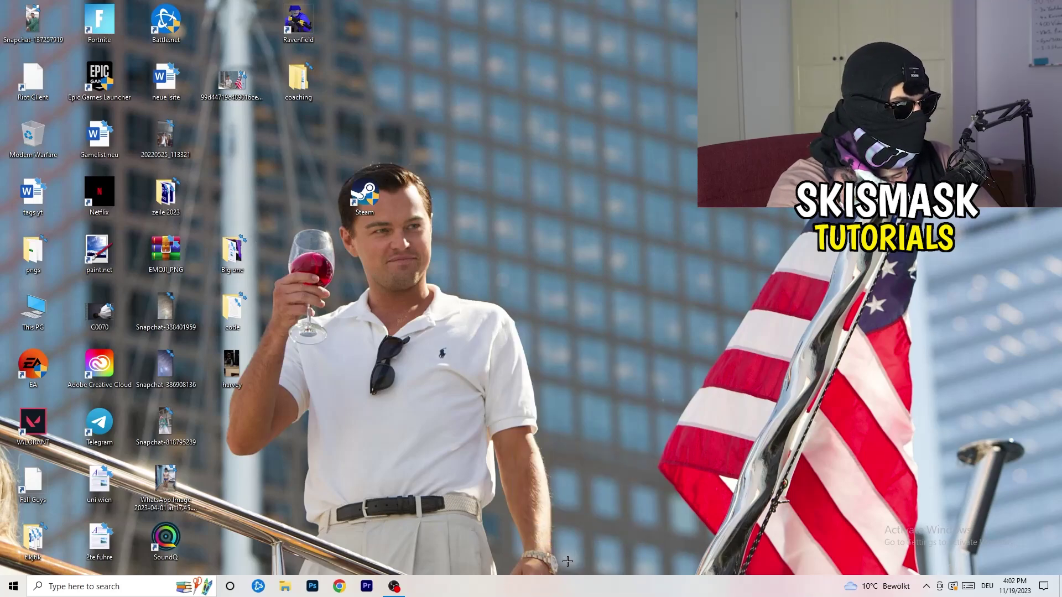
click(613, 23)
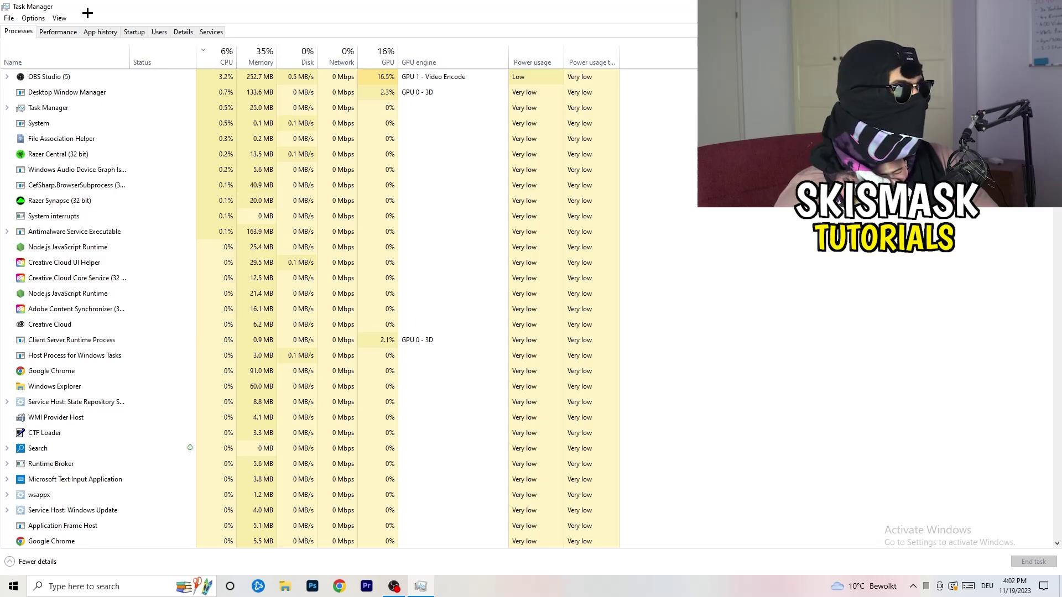
Sort the running processes by GPU usage, view the available actions for OBS Studio, and re-sort the list by CPU usage
click(383, 56)
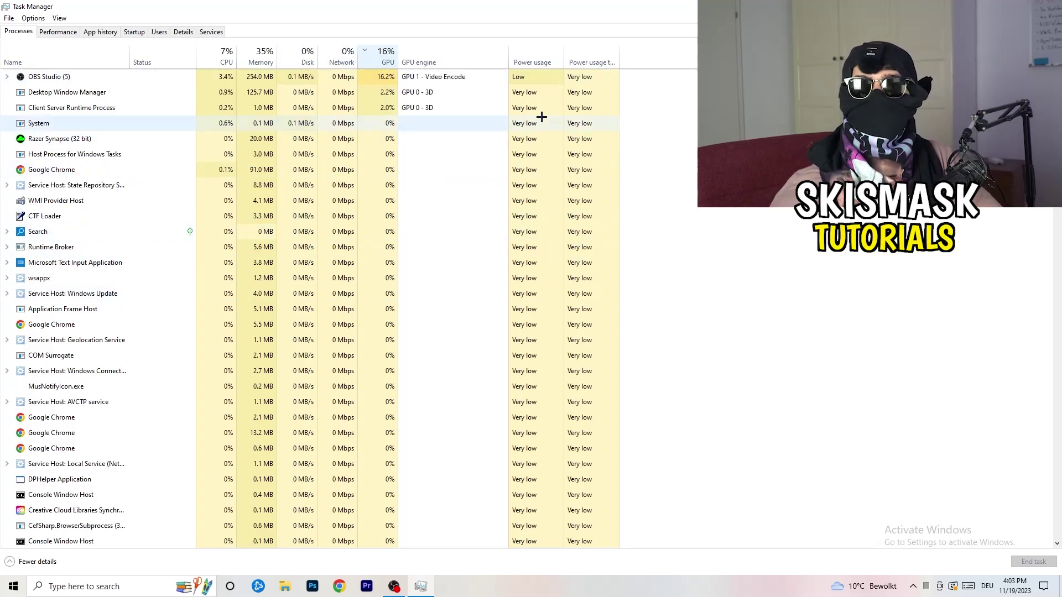
right_click(386, 80)
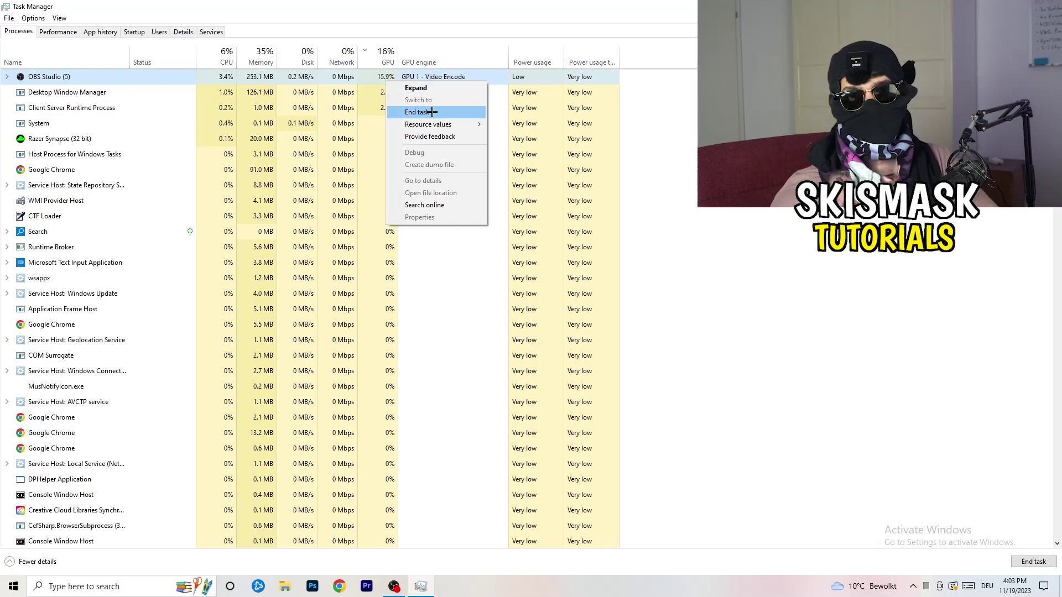
key(Escape)
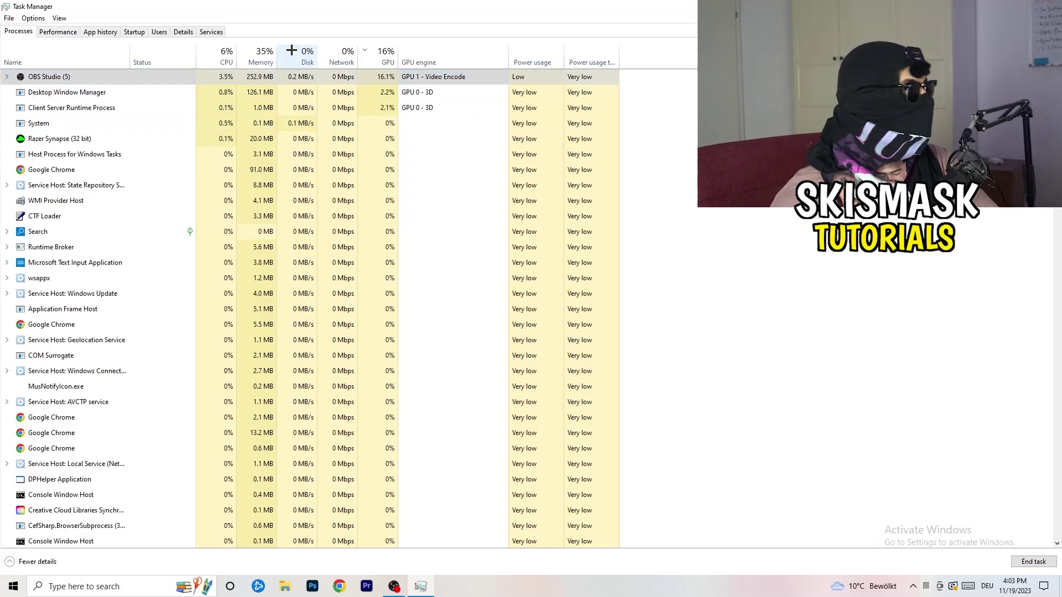
click(221, 56)
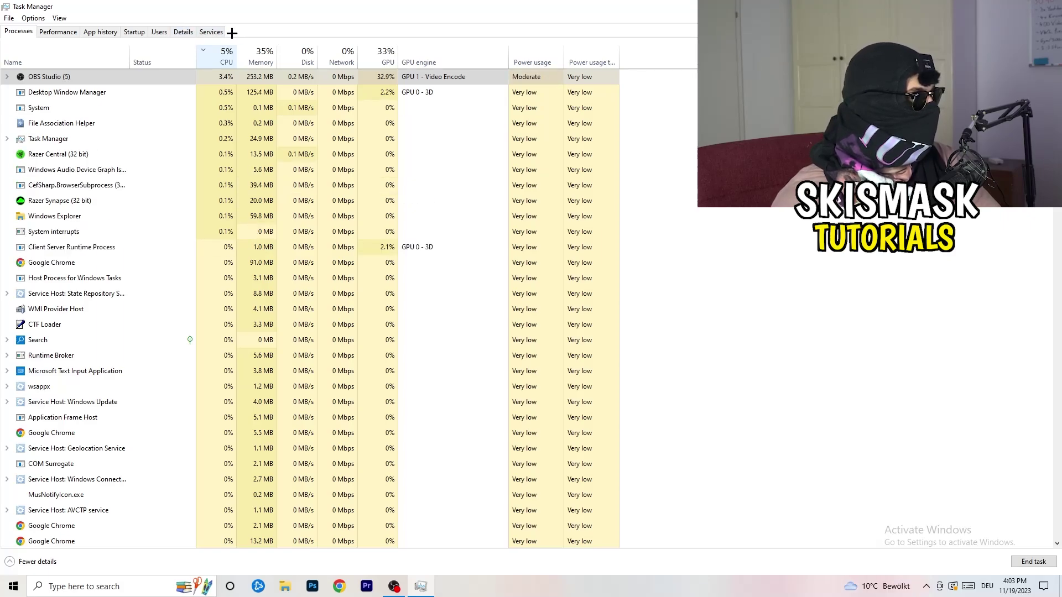
Show the detailed process list and view the priority options for the Creative Cloud UI helper process with PID 11676
click(183, 32)
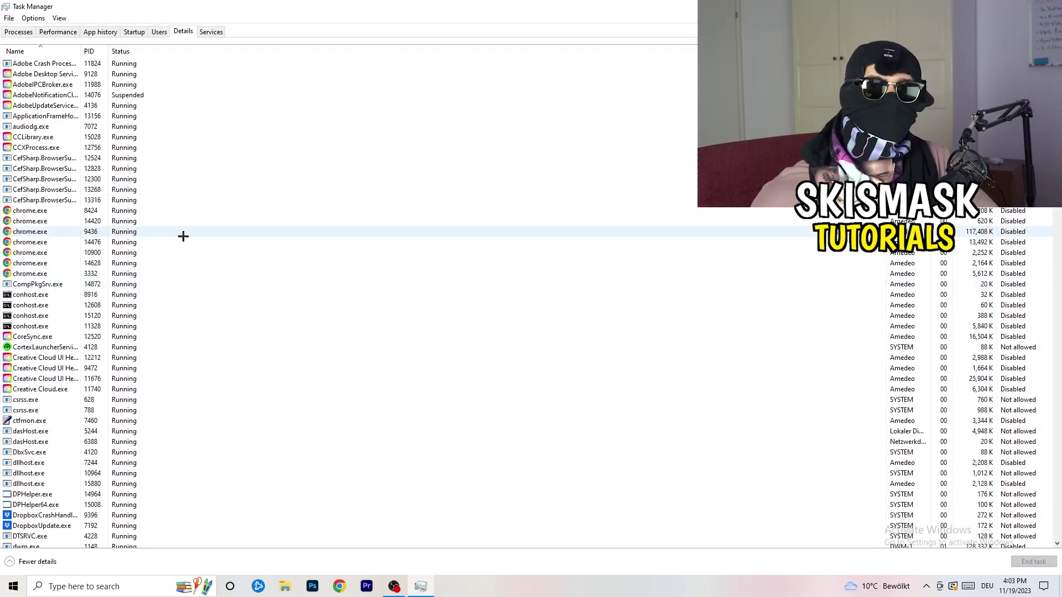
scroll(183, 236, down, 3)
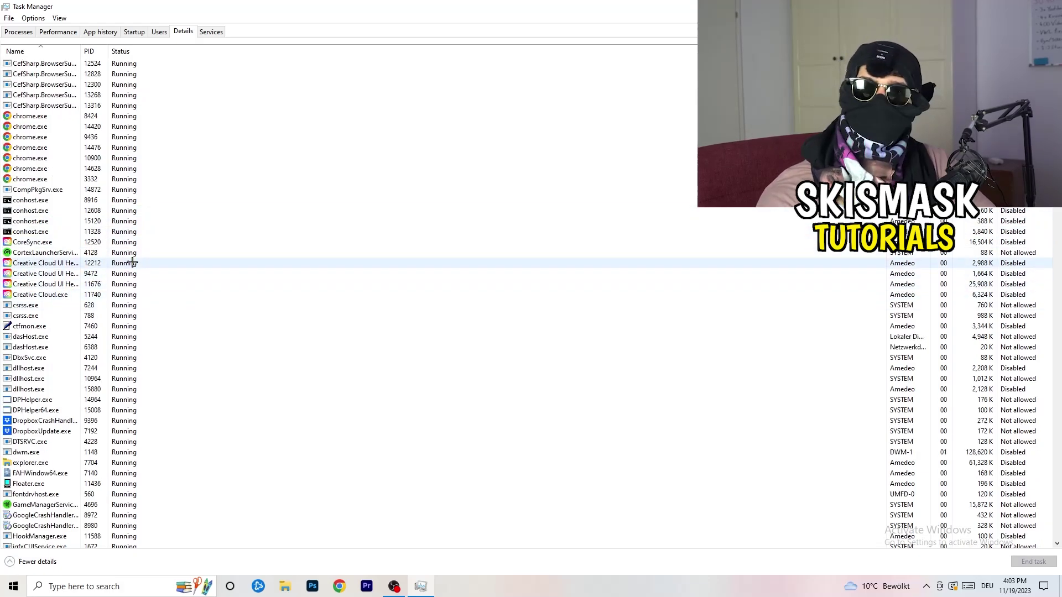
right_click(44, 284)
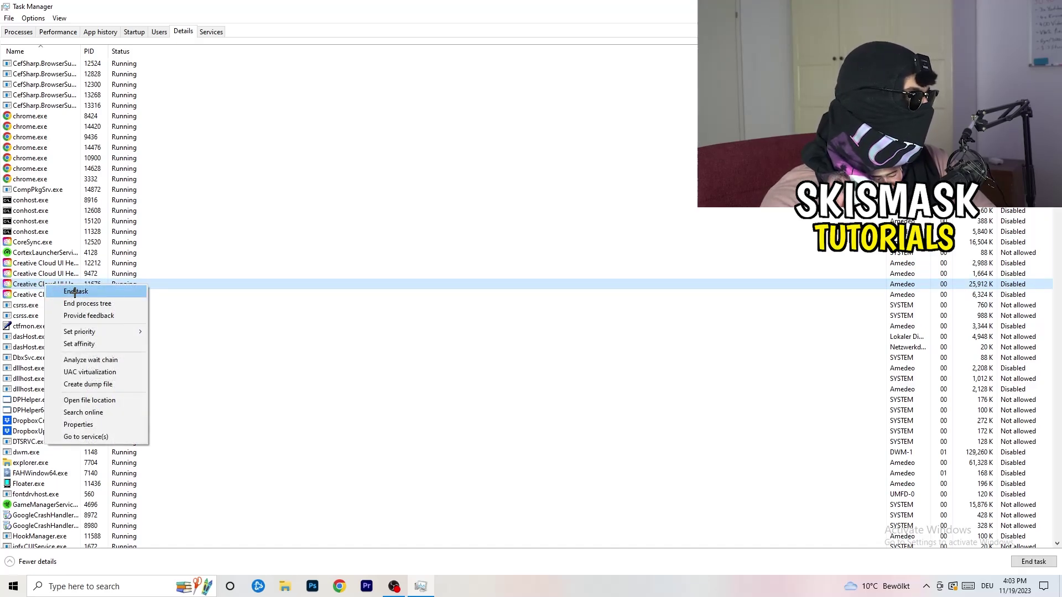
mouse_move(111, 332)
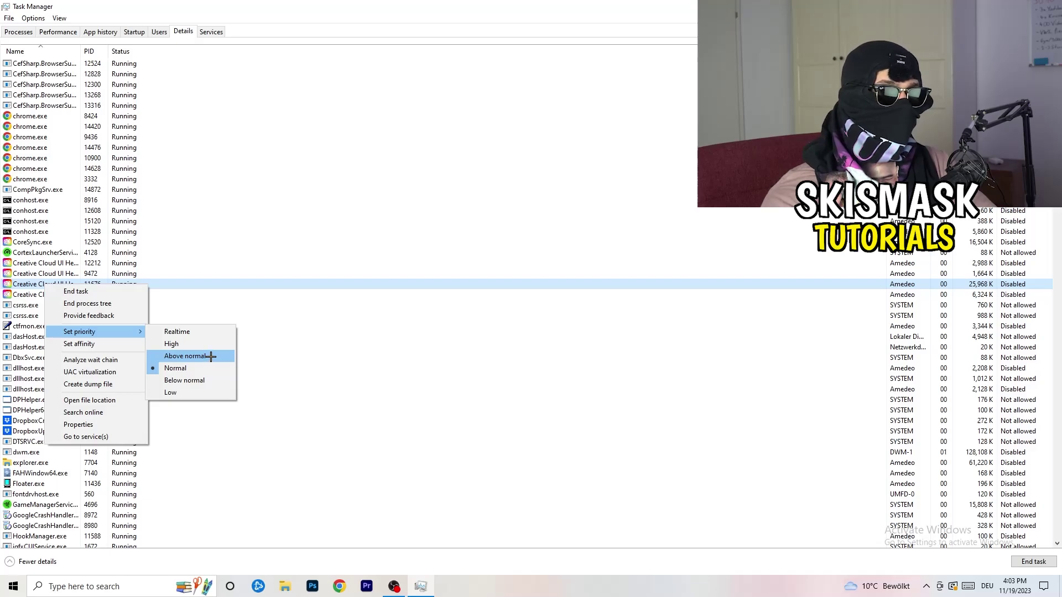
Review the startup apps, view the available actions for DT_Startup without disabling it, and close Task Manager
click(143, 32)
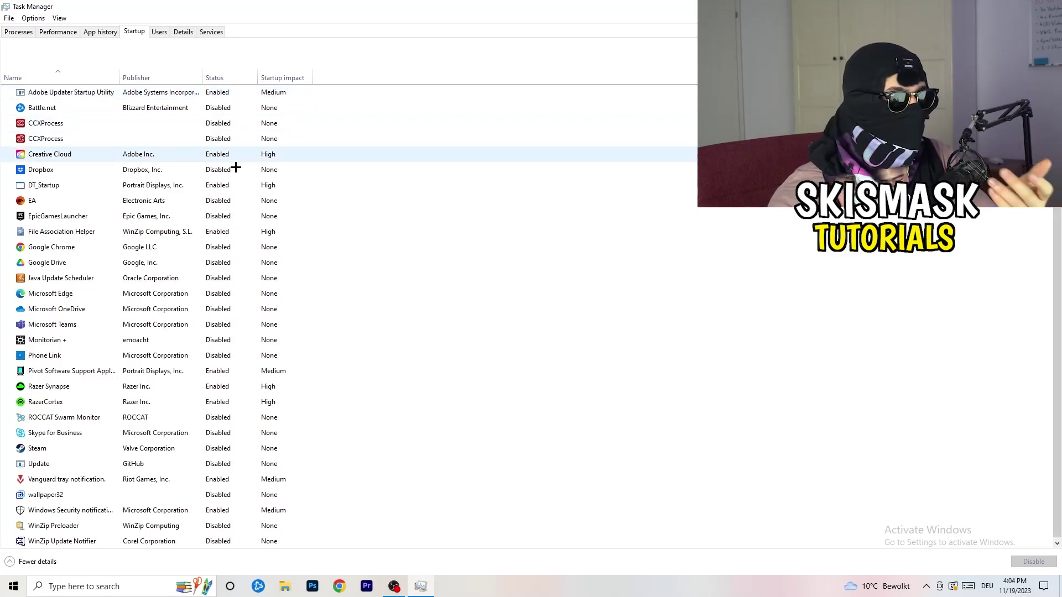
right_click(242, 182)
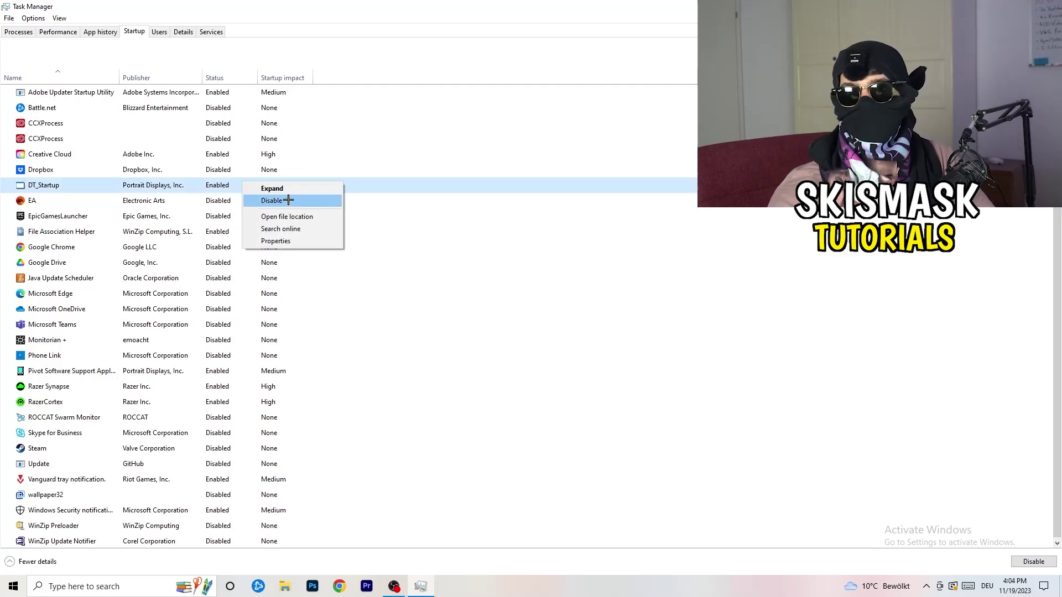
key(Escape)
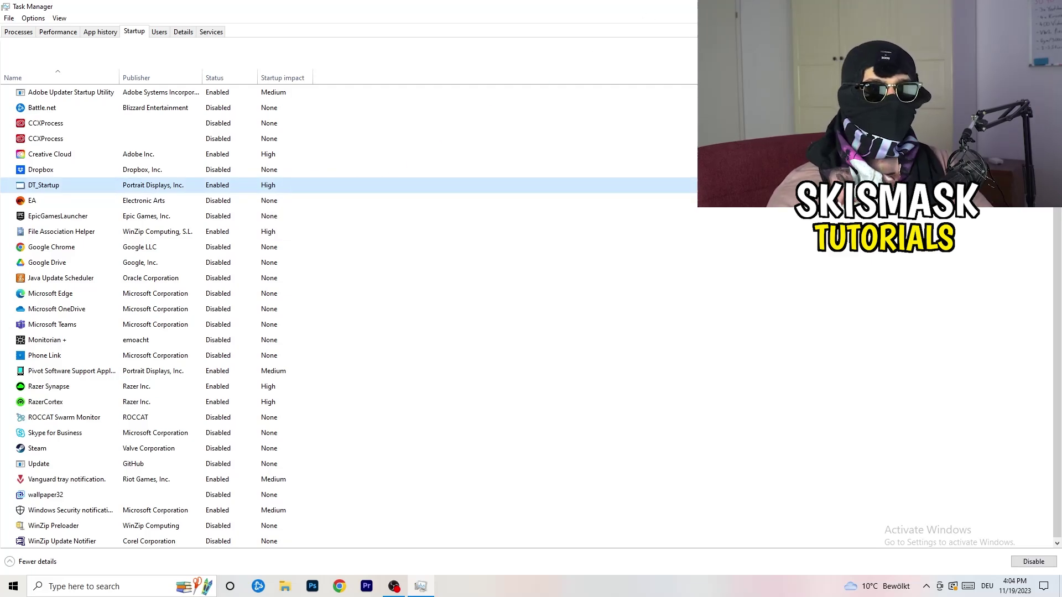
key(alt+F4)
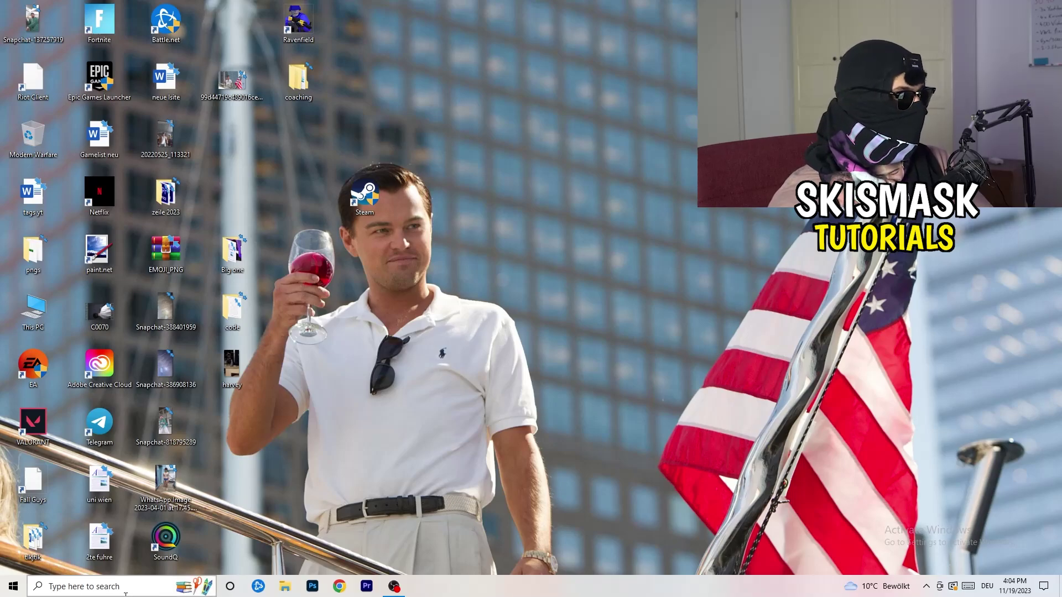
Open the Display page of the Windows system settings and review the scaling, resolution and multiple-display options
click(8, 589)
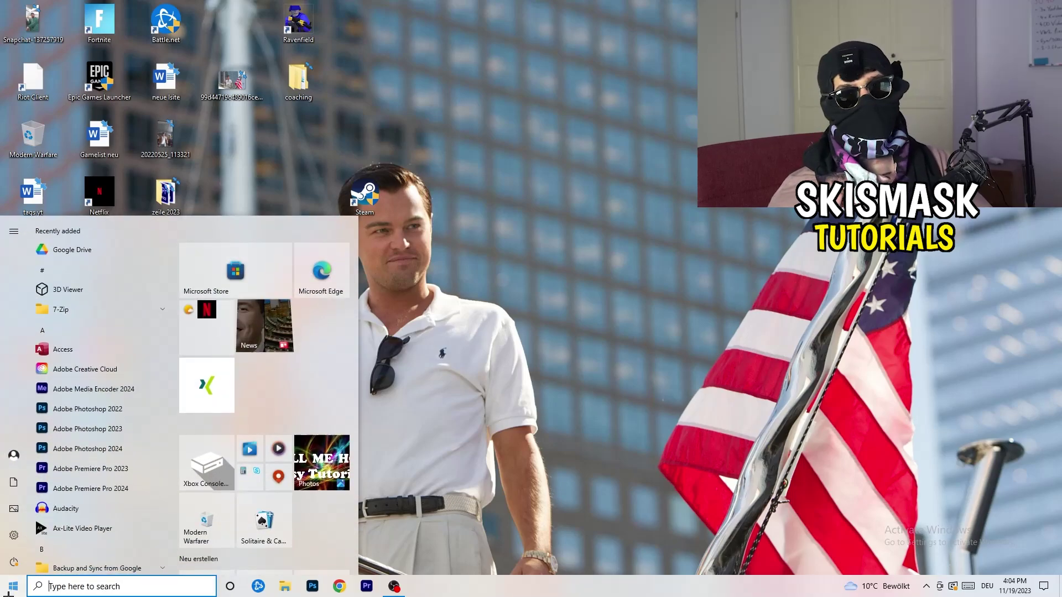
click(22, 535)
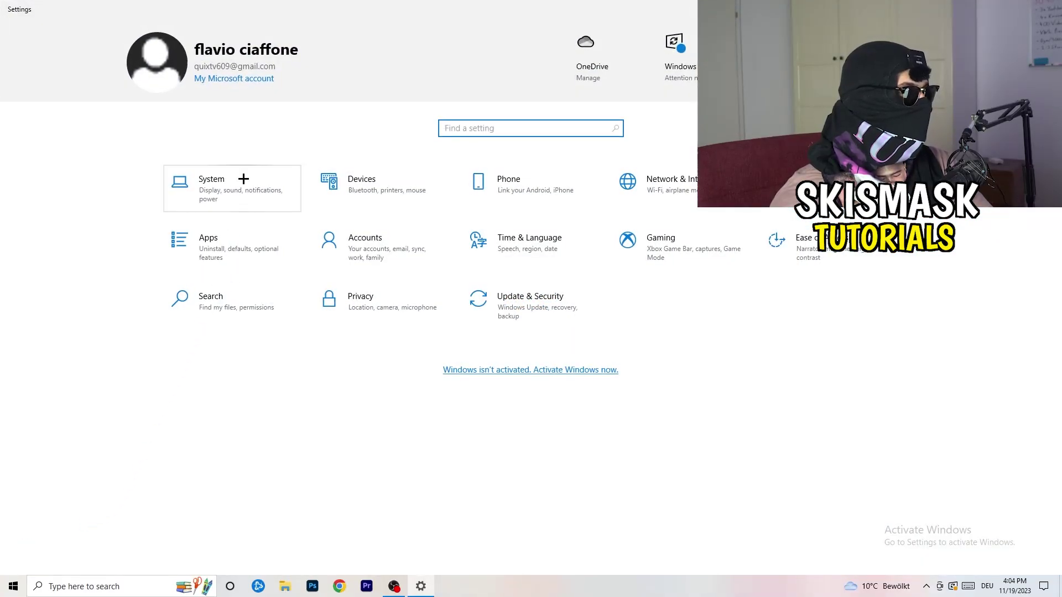
click(250, 179)
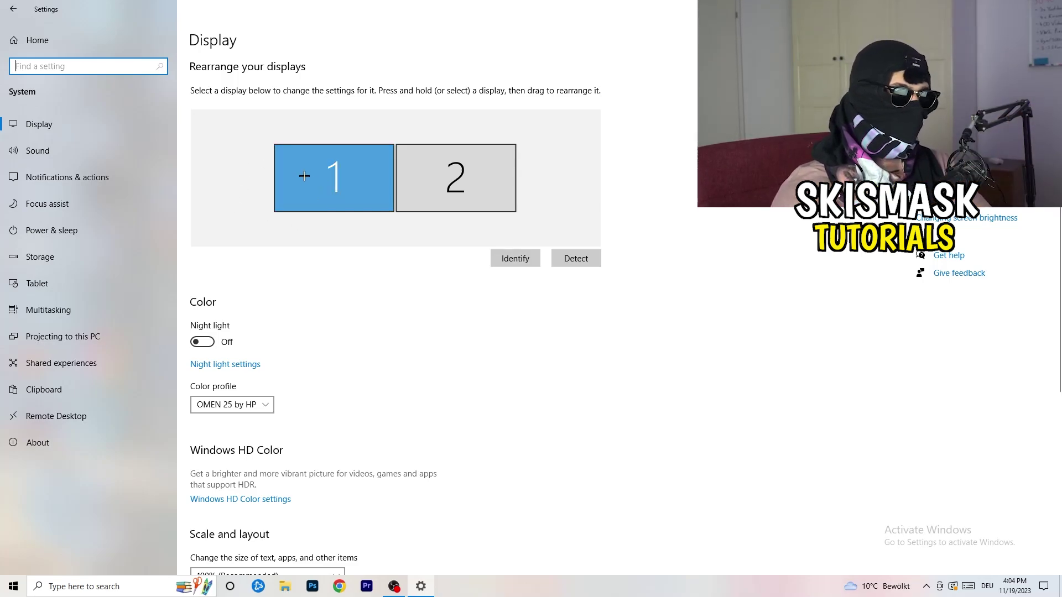
scroll(385, 202, down, 5)
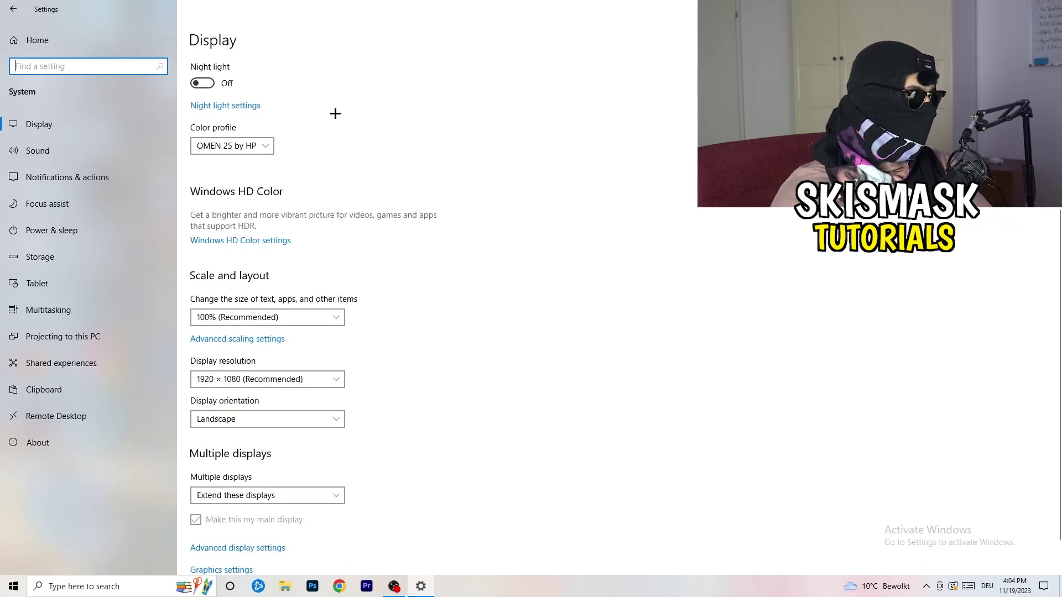
click(303, 319)
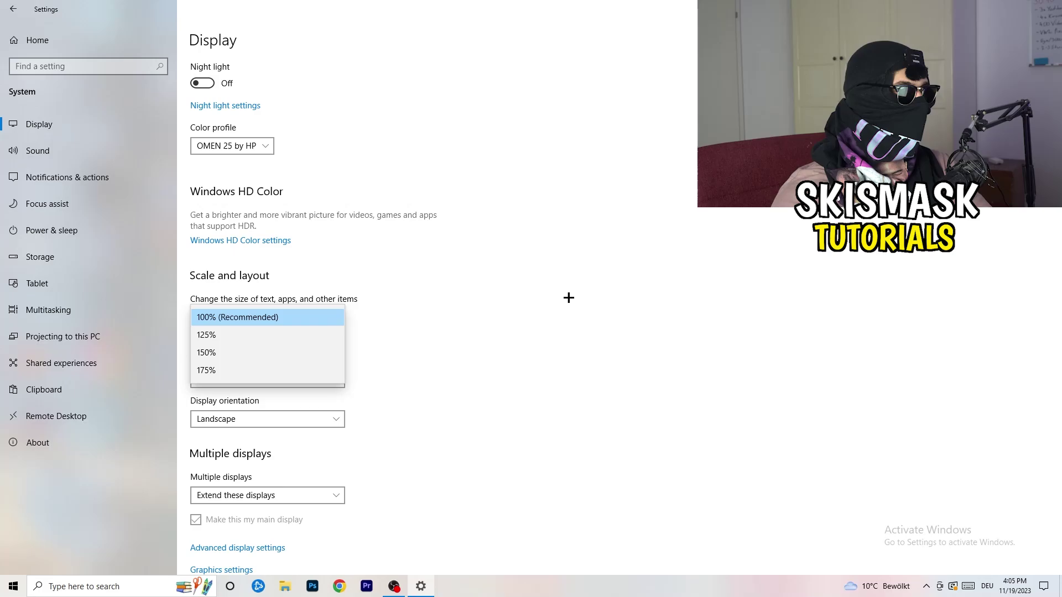
click(542, 293)
scroll(452, 303, down, 1)
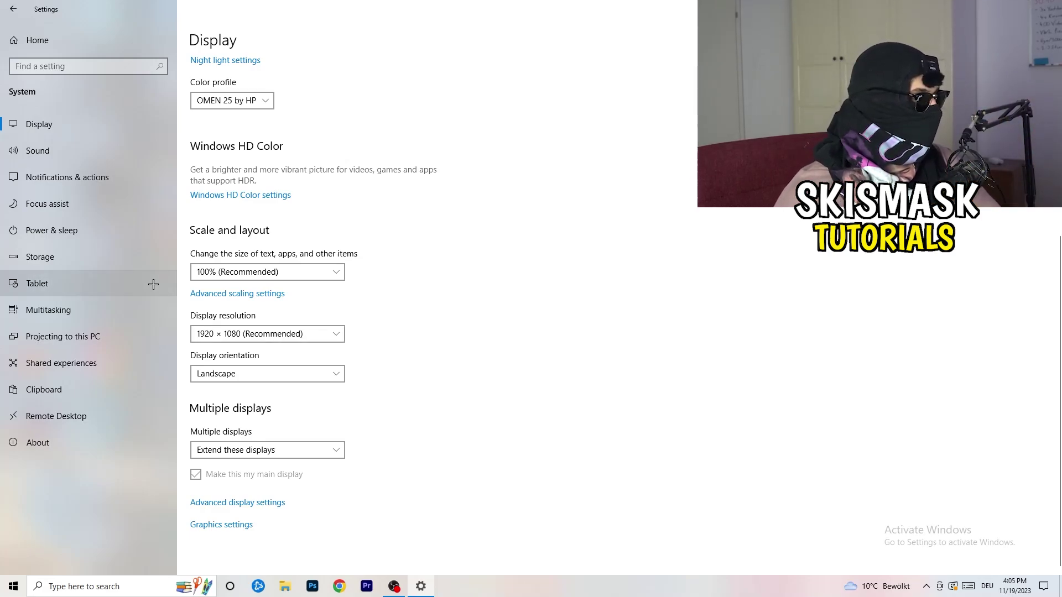
Review the available power plans from the Power & sleep settings, and close the Power Options window
click(82, 234)
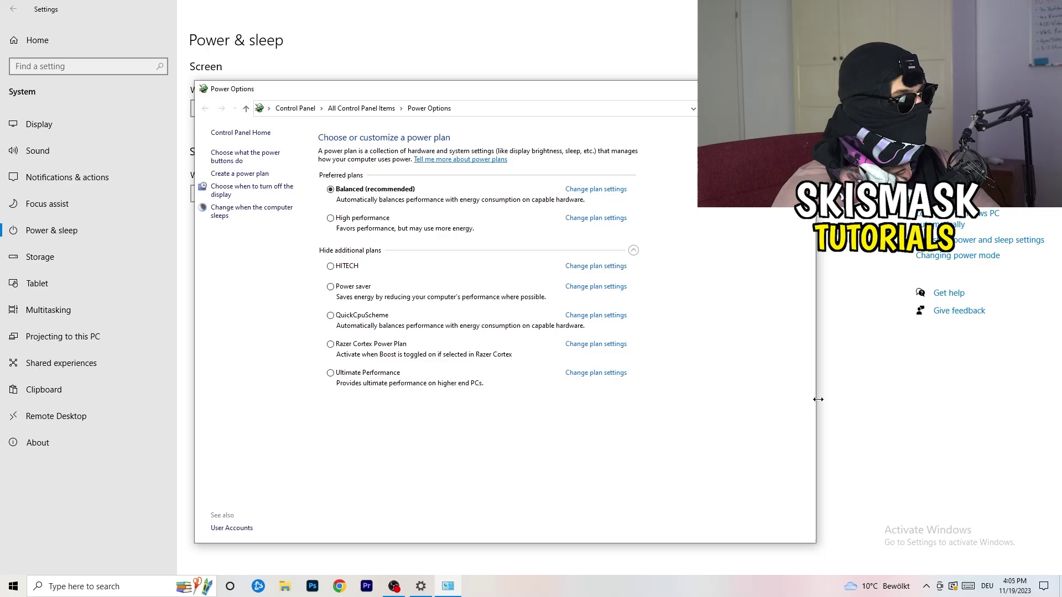
click(634, 250)
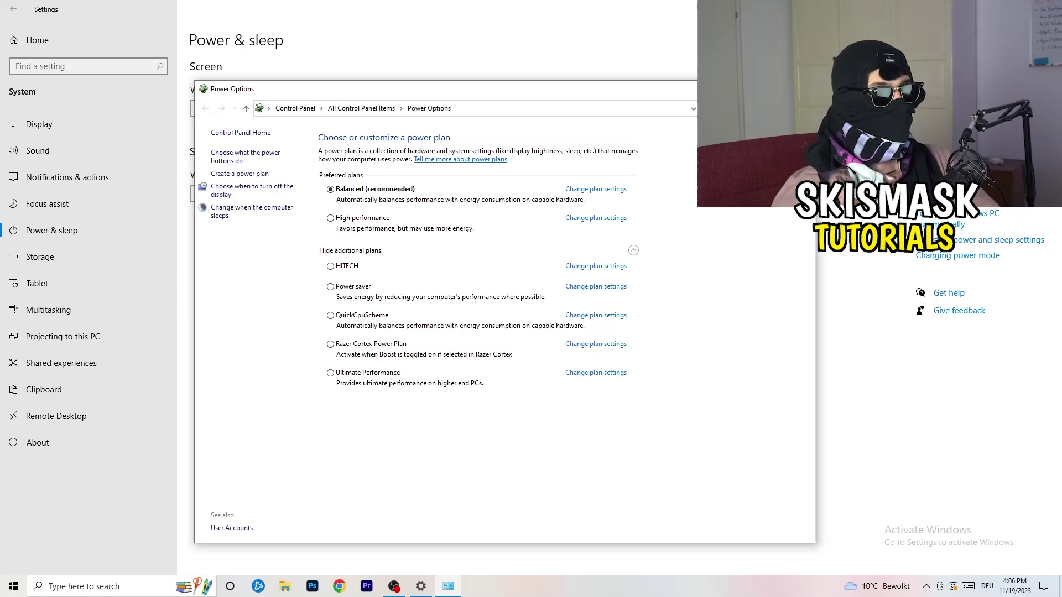
click(802, 88)
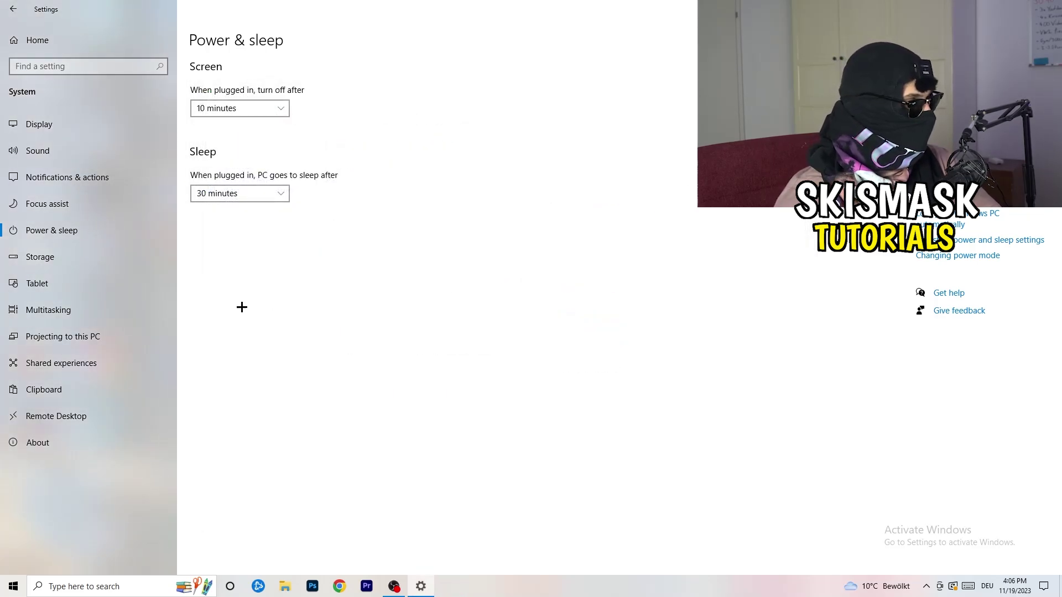
Open the Storage Sense configuration page from the Storage settings
click(73, 259)
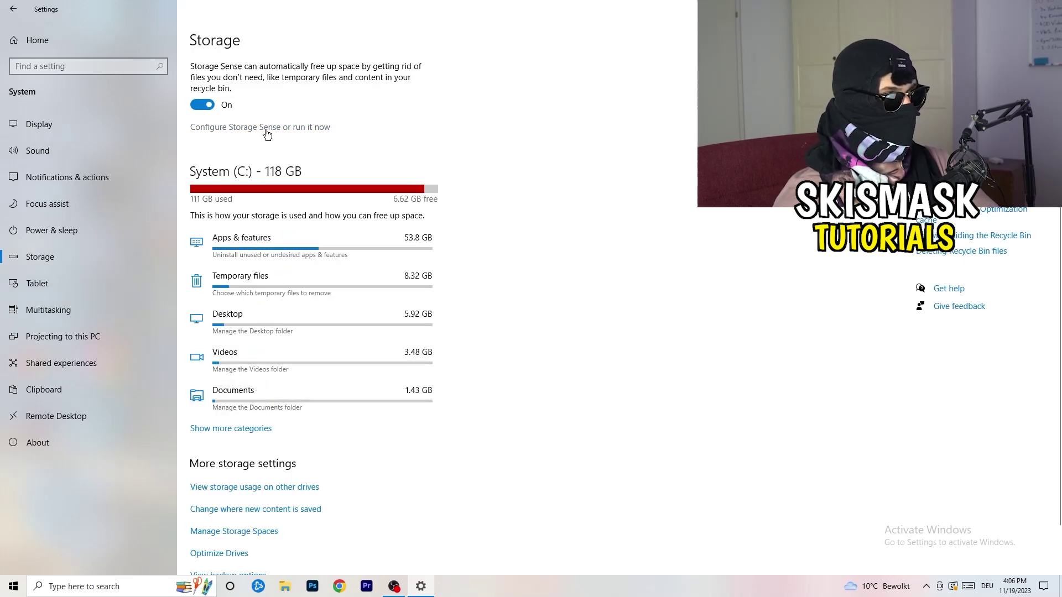
click(266, 128)
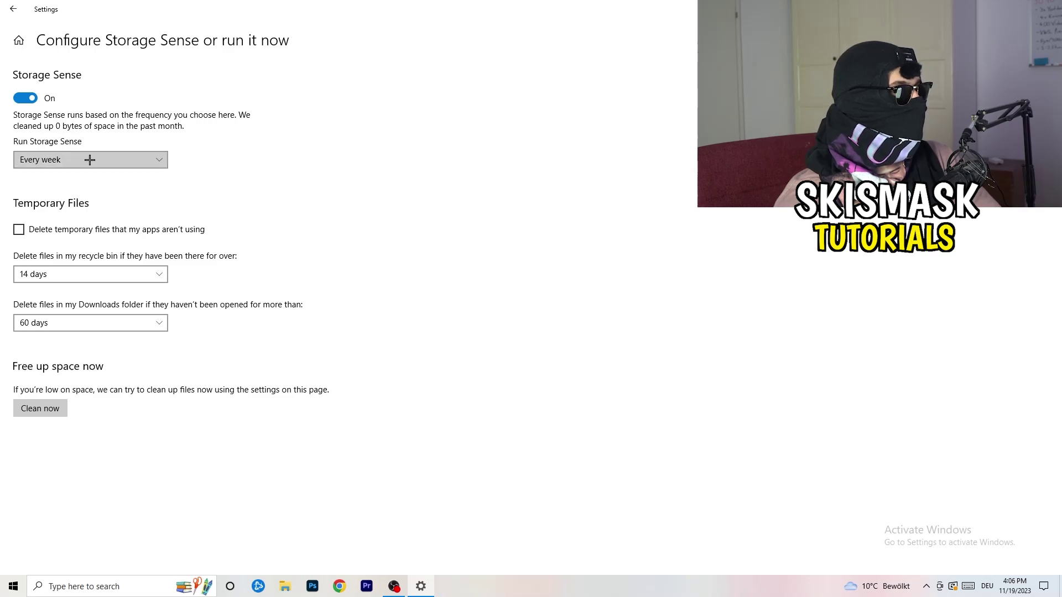
Enable deletion of temporary files that apps aren't using, and view the retention options for recycle bin files
click(64, 230)
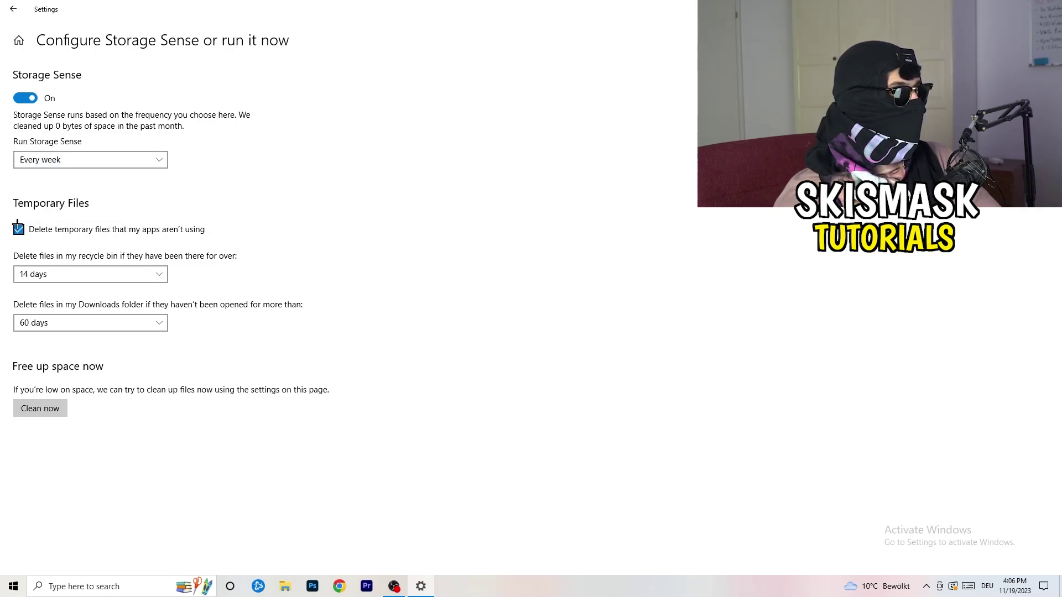
click(81, 275)
click(365, 218)
click(144, 275)
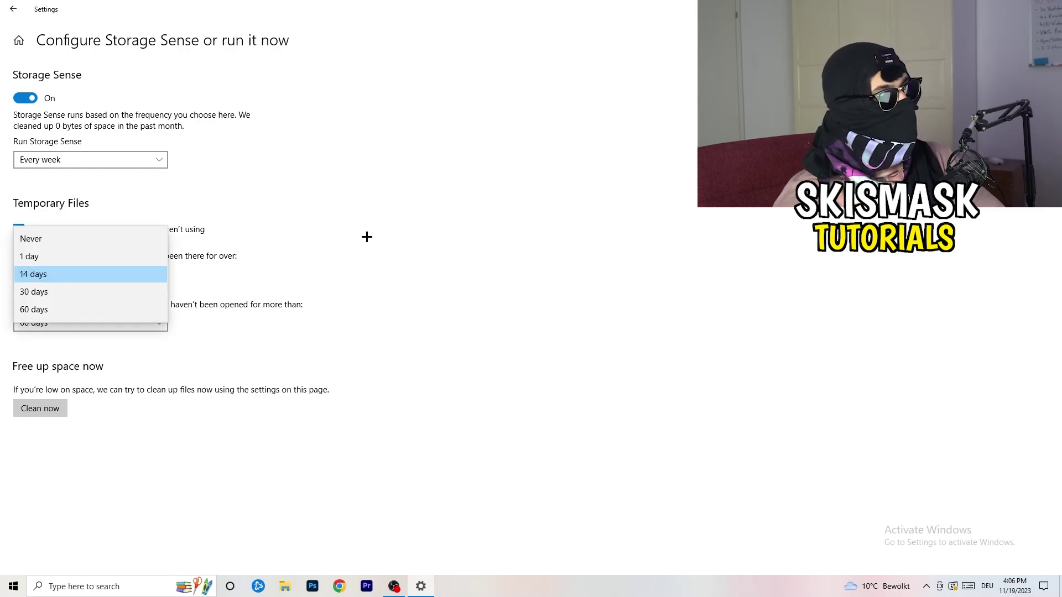
click(367, 236)
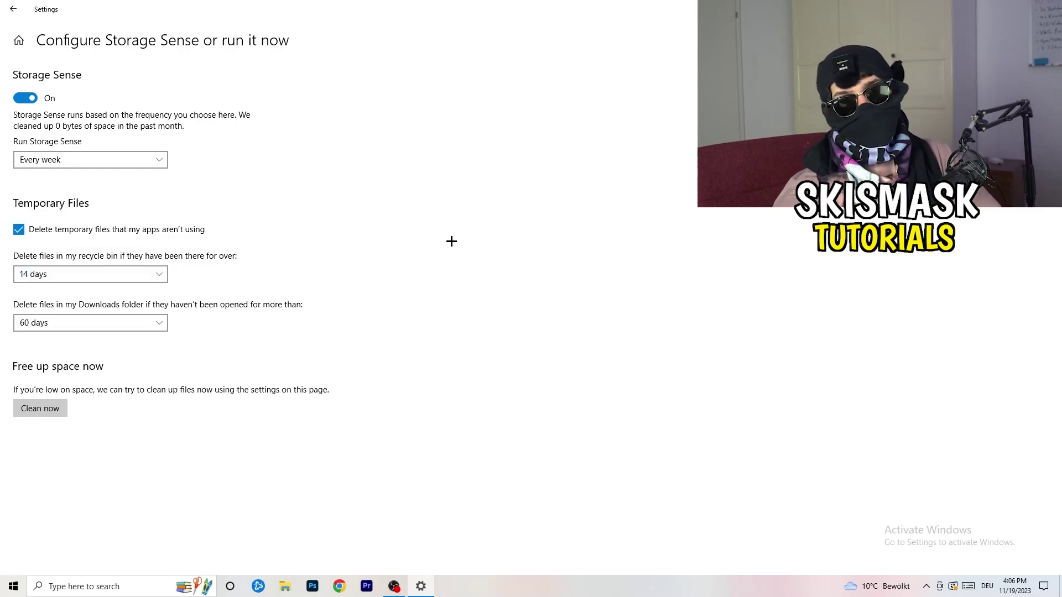
View the retention options for unopened files in the Downloads folder
click(98, 324)
click(417, 251)
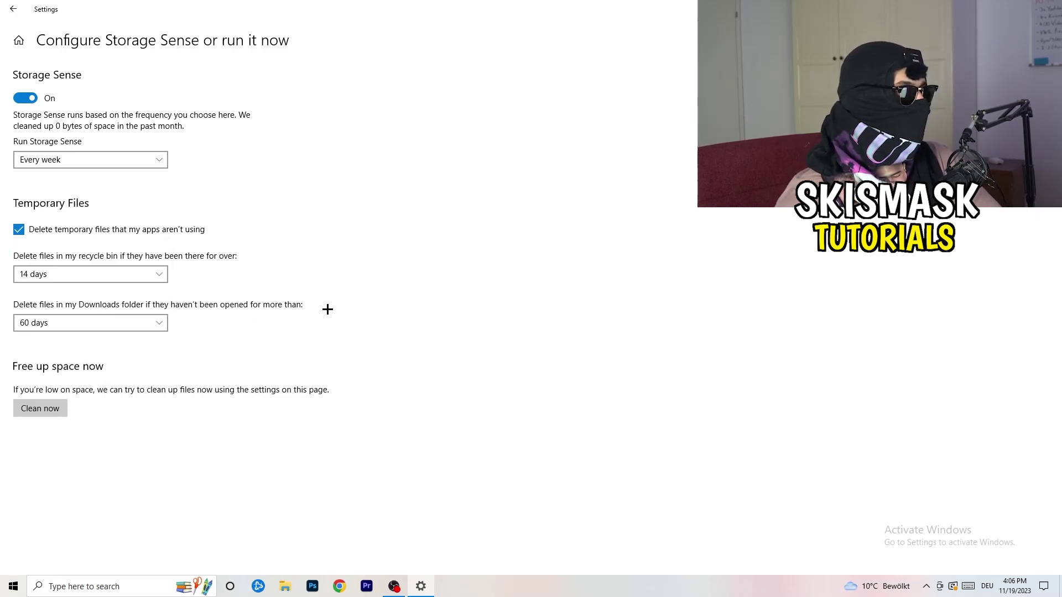
click(108, 333)
click(520, 269)
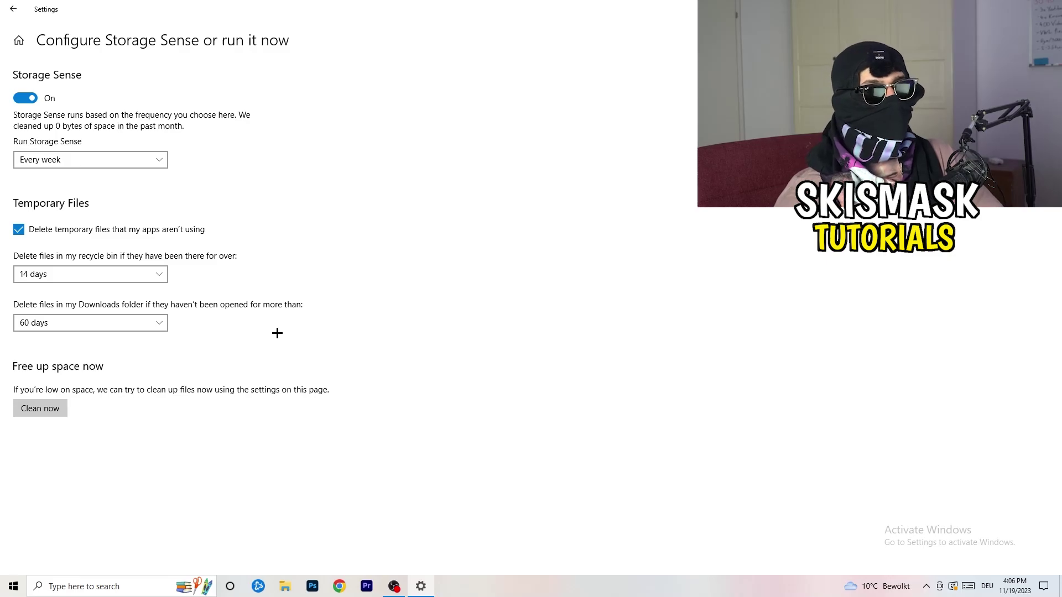
Review the Windows Update page in the Update & Security settings, and close Settings
click(13, 9)
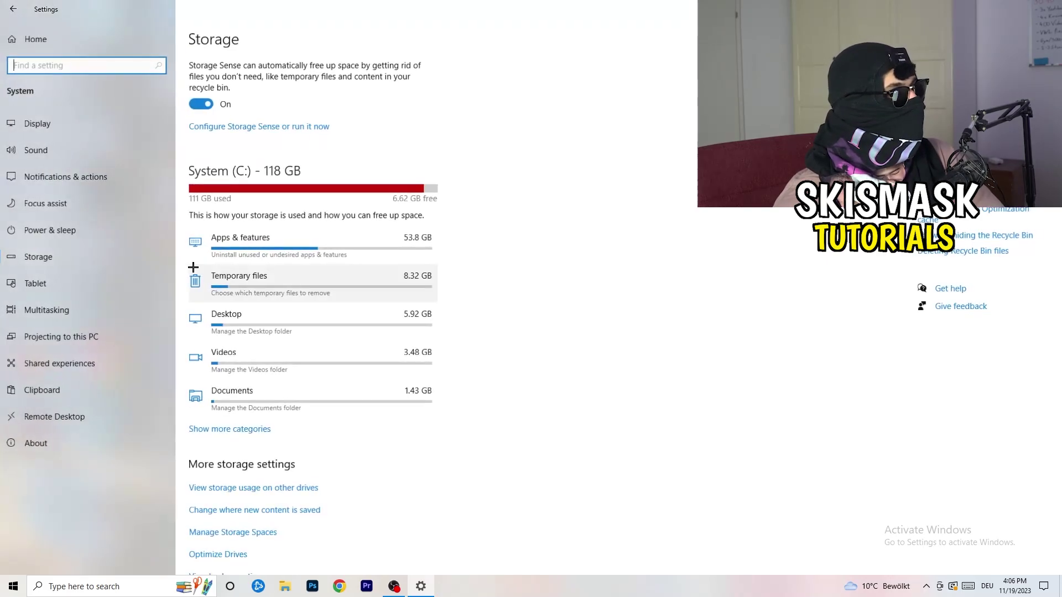
click(36, 39)
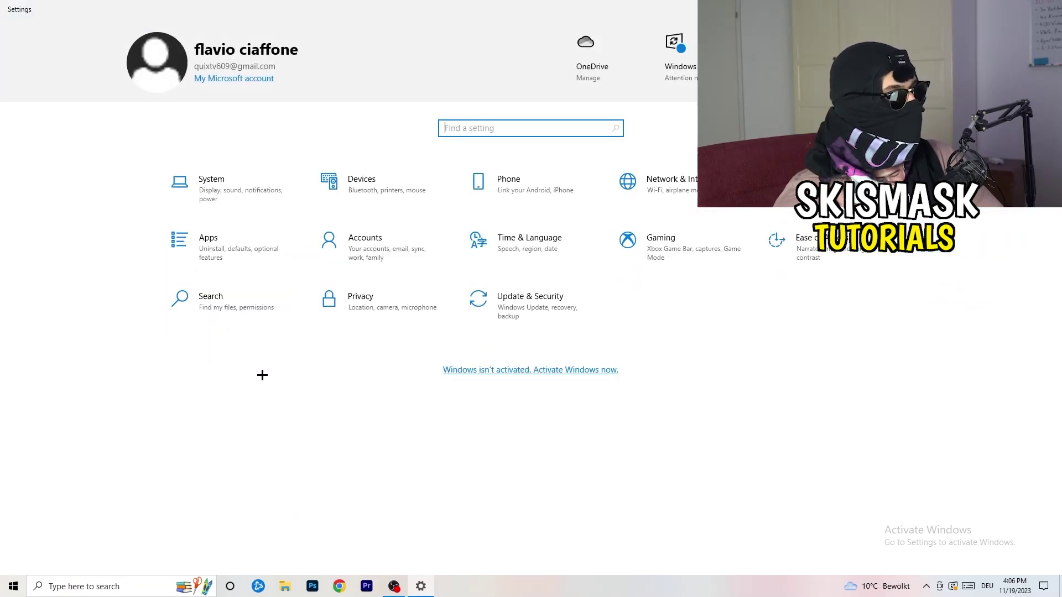
click(522, 311)
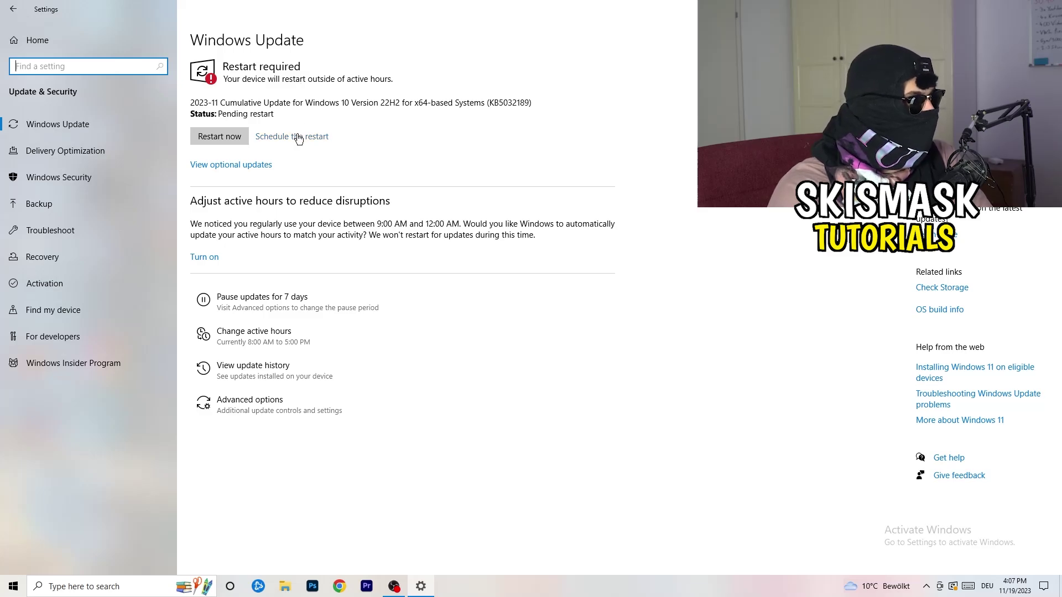
key(alt+F4)
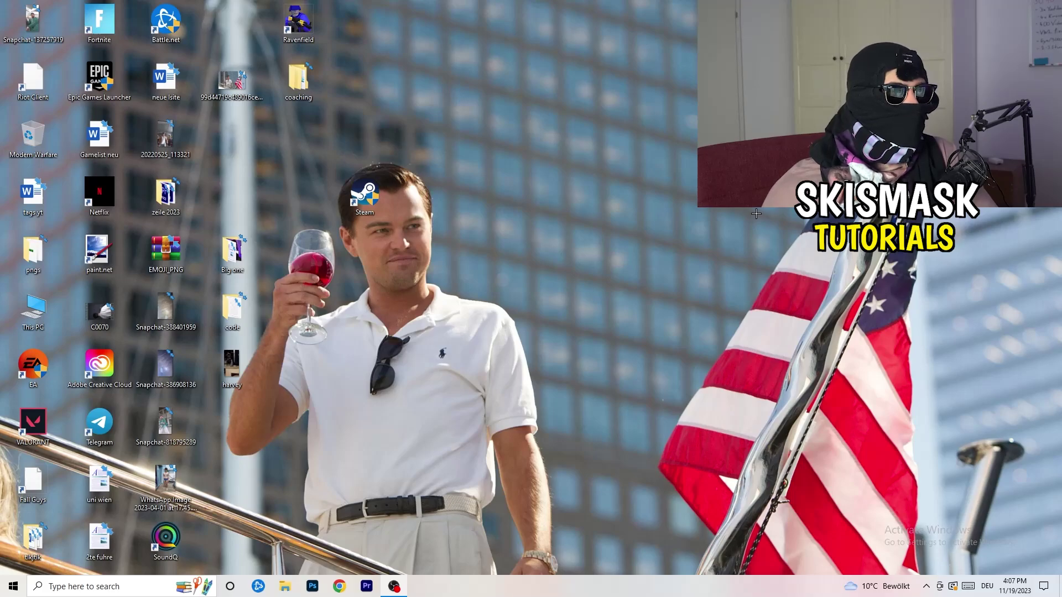
Switch to the NVIDIA Control Panel from the desktop and review the display's resolution and refresh rate options
right_click(643, 234)
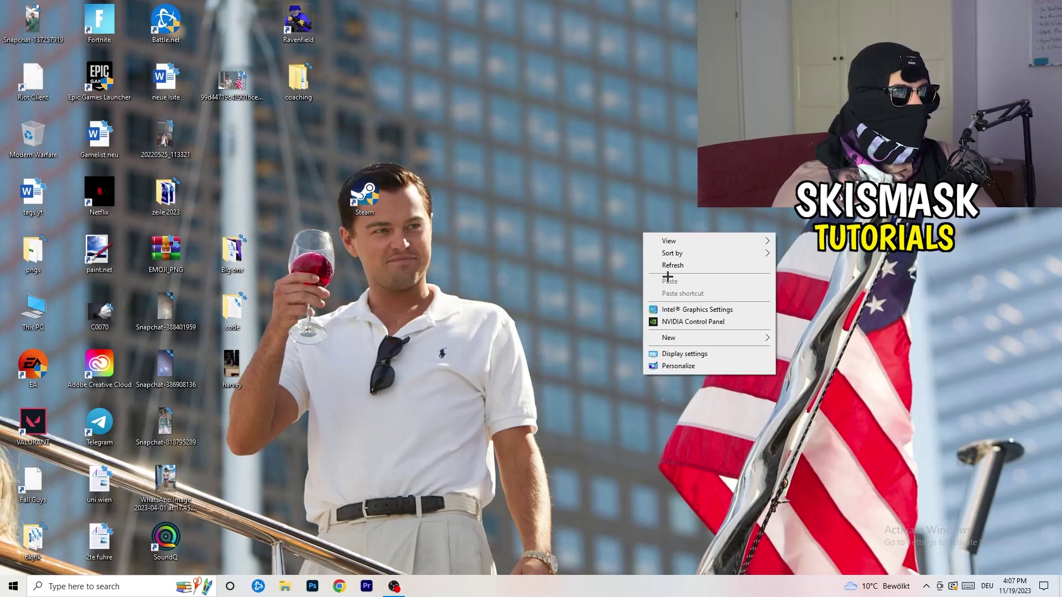
click(708, 323)
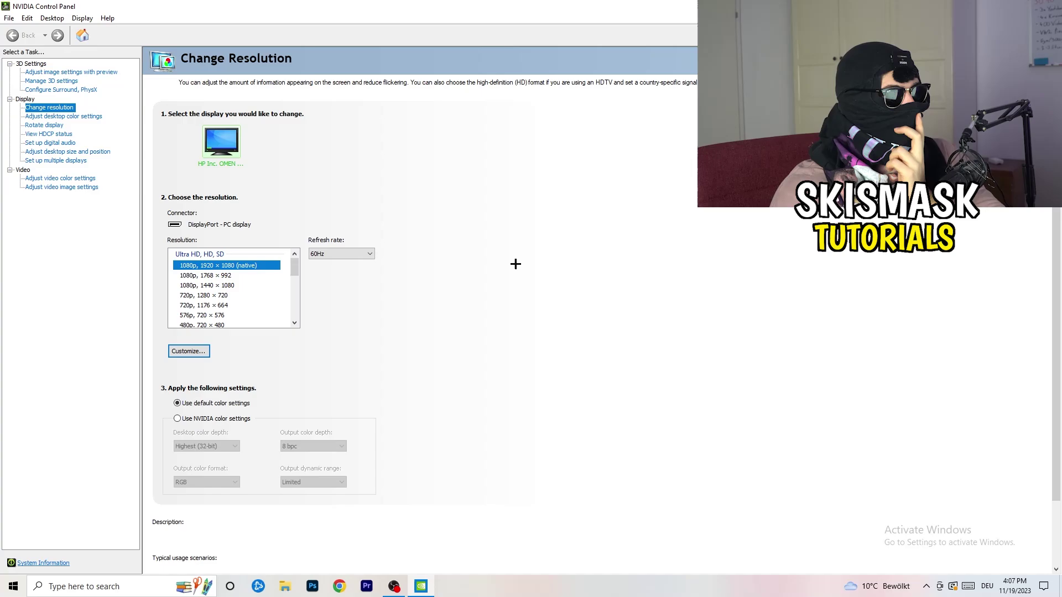
mouse_move(275, 278)
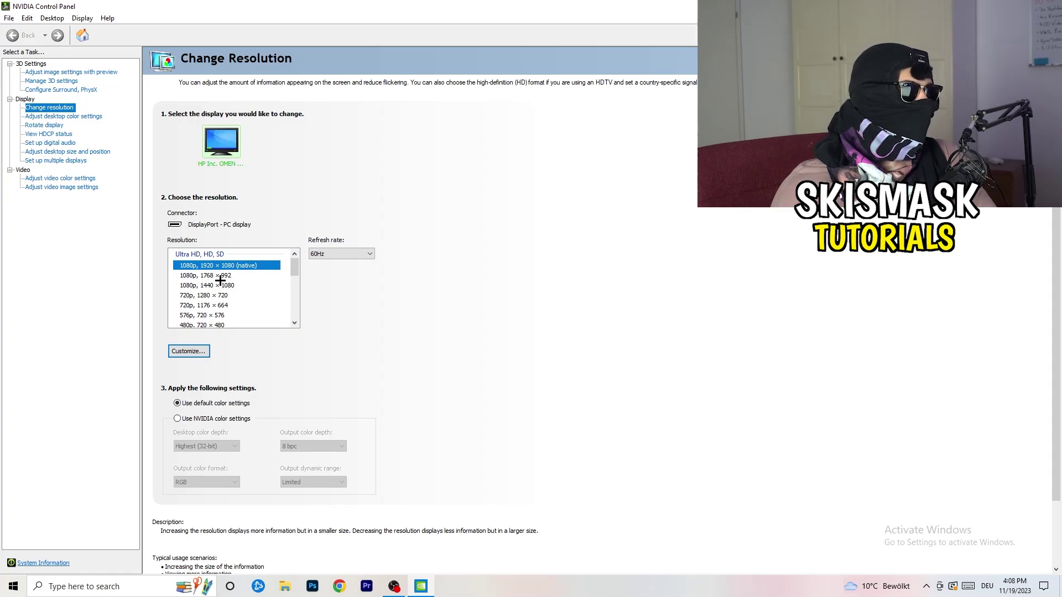
Review the 3D image settings with preview, including the performance and quality preference, and close the NVIDIA Control Panel
click(56, 73)
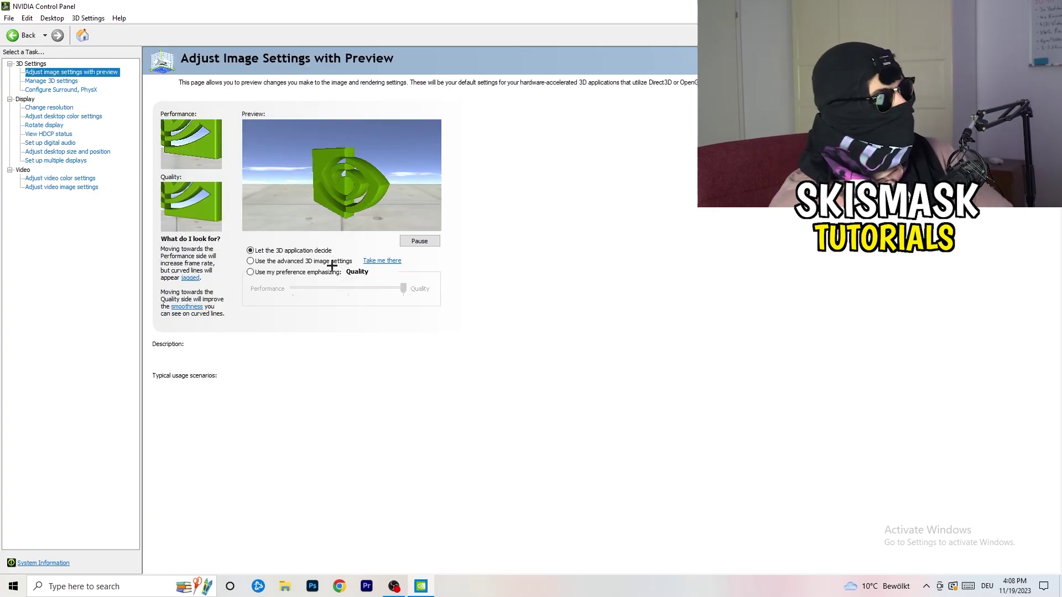
mouse_move(330, 268)
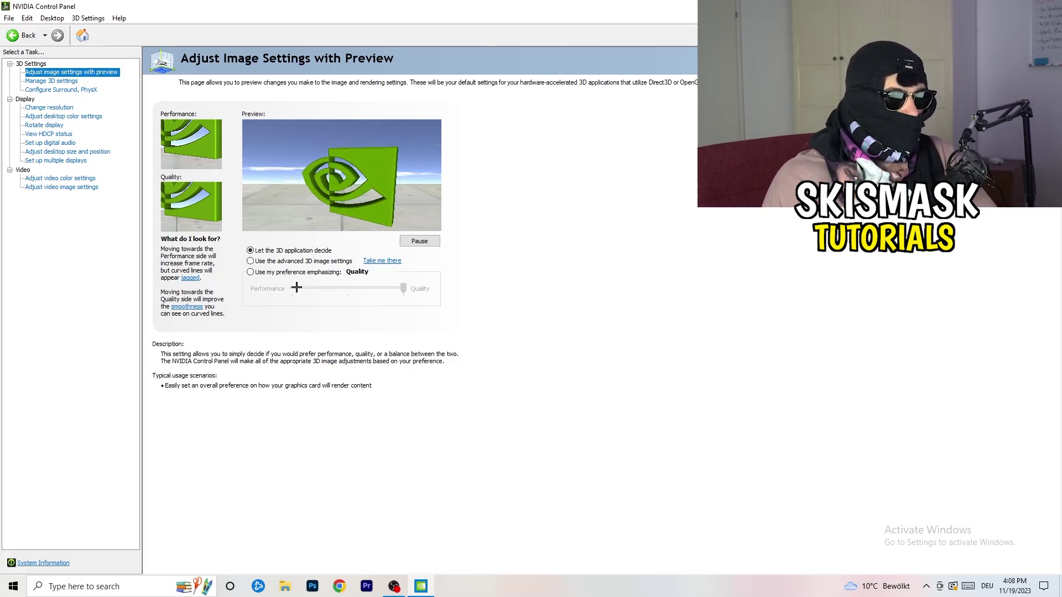
key(alt+F4)
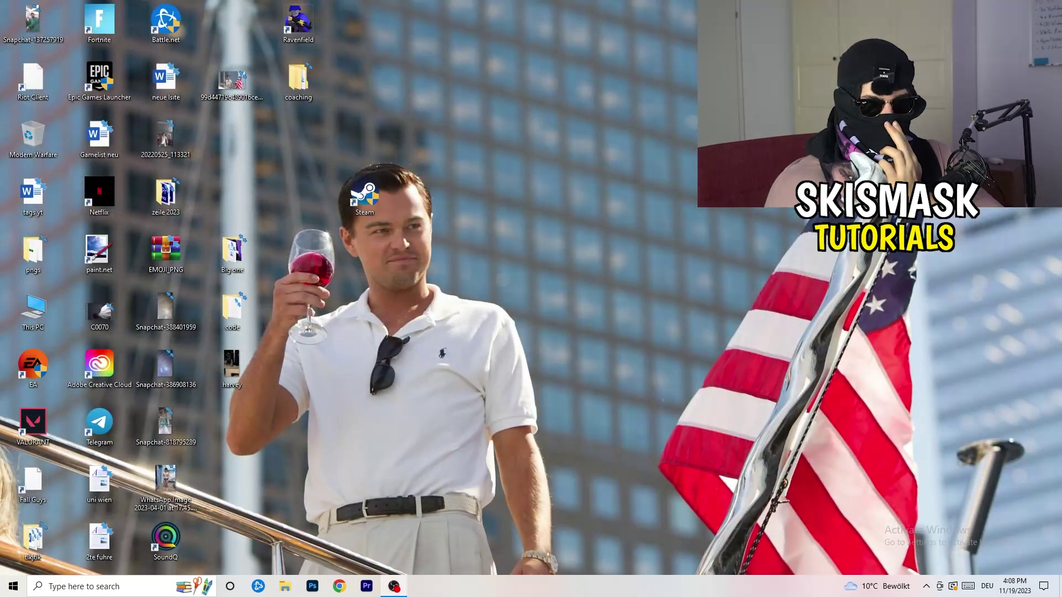